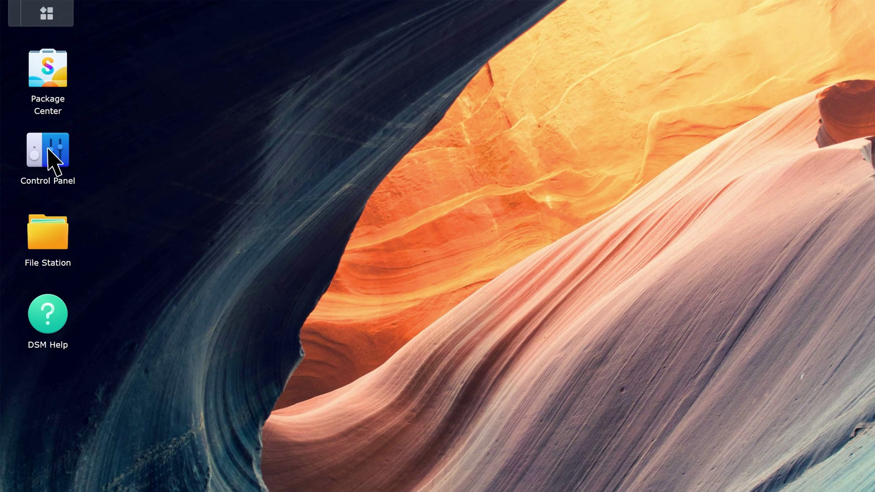
Step: Go to Control Panel's External Access DDNS page and start adding a new DDNS entry
{"action": "left_click", "coordinate": [40, 124]}
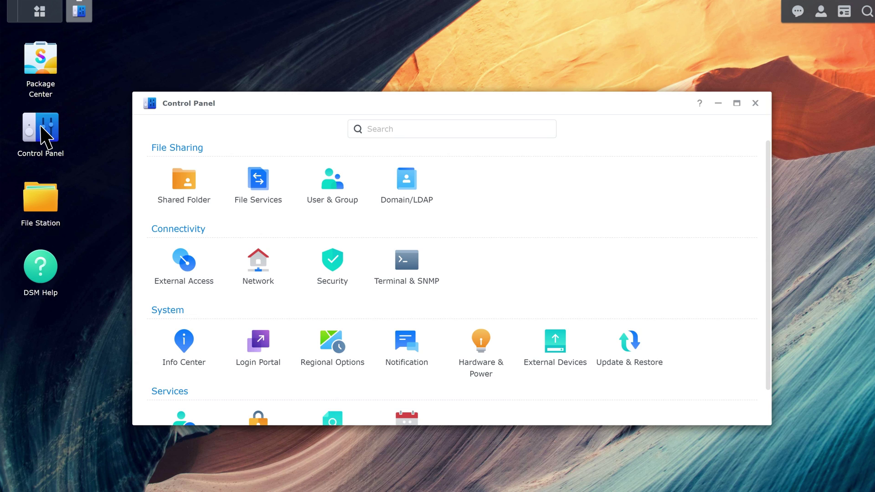
{"action": "left_click", "coordinate": [178, 253]}
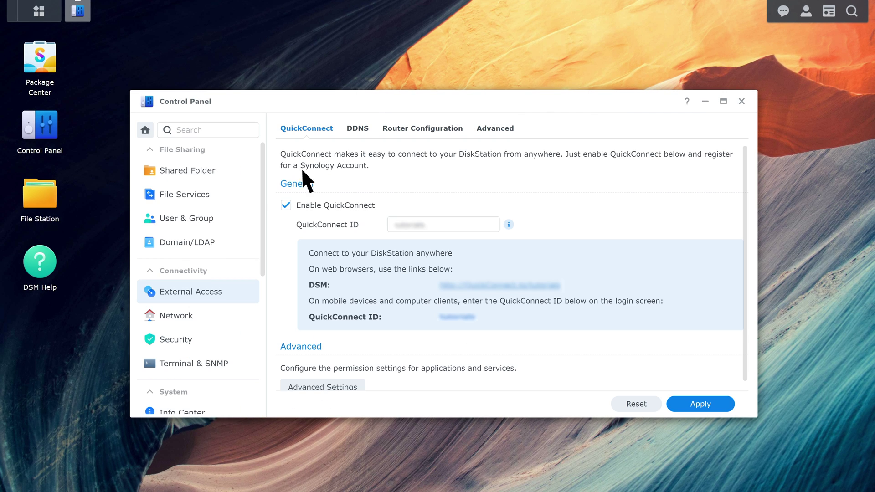
{"action": "left_click", "coordinate": [360, 130]}
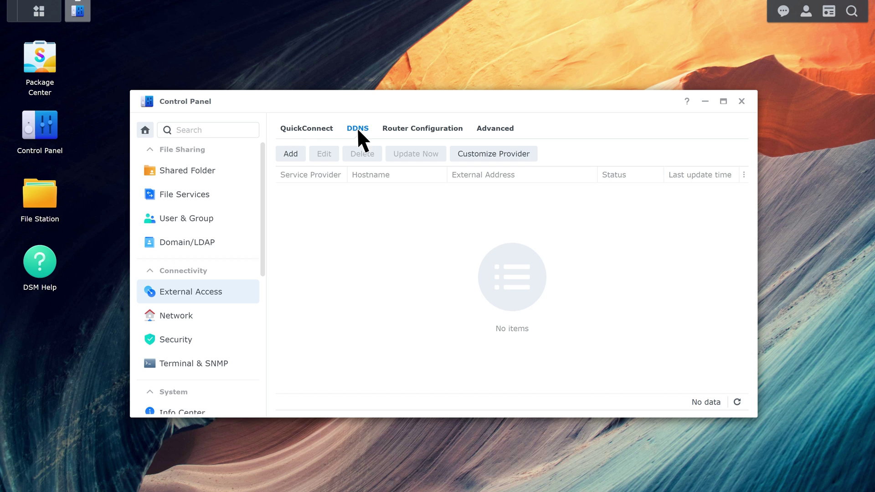
{"action": "left_click", "coordinate": [291, 154]}
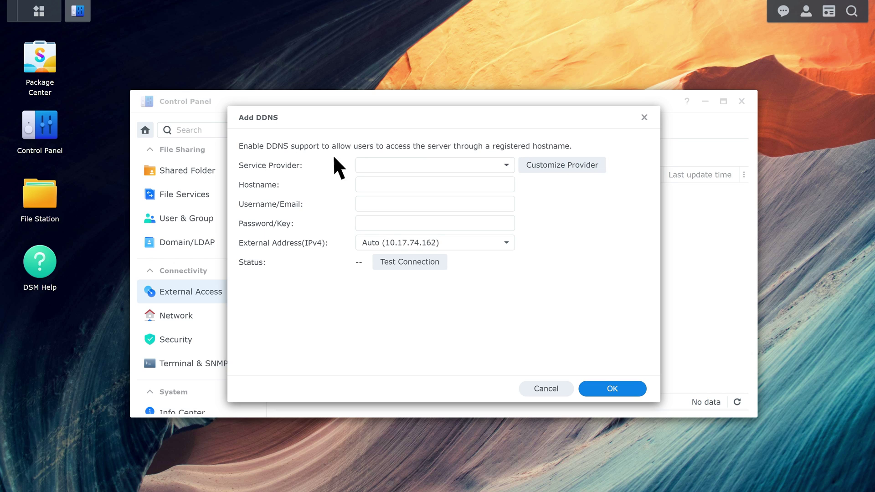
Step: Register Synology hostname 'tutorials', test the connection, and confirm it with a Let's Encrypt certificate
{"action": "left_click", "coordinate": [506, 166]}
{"action": "left_click", "coordinate": [419, 187]}
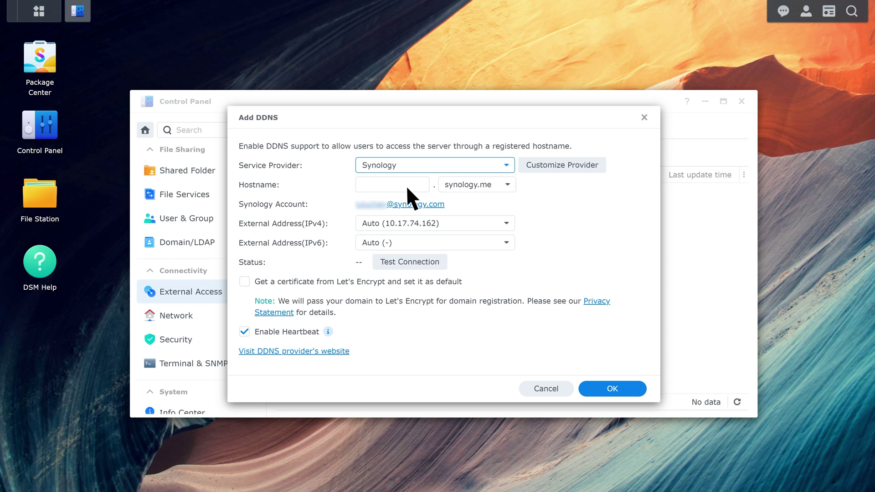
{"action": "left_click", "coordinate": [406, 185]}
{"action": "type", "text": "tutorials"}
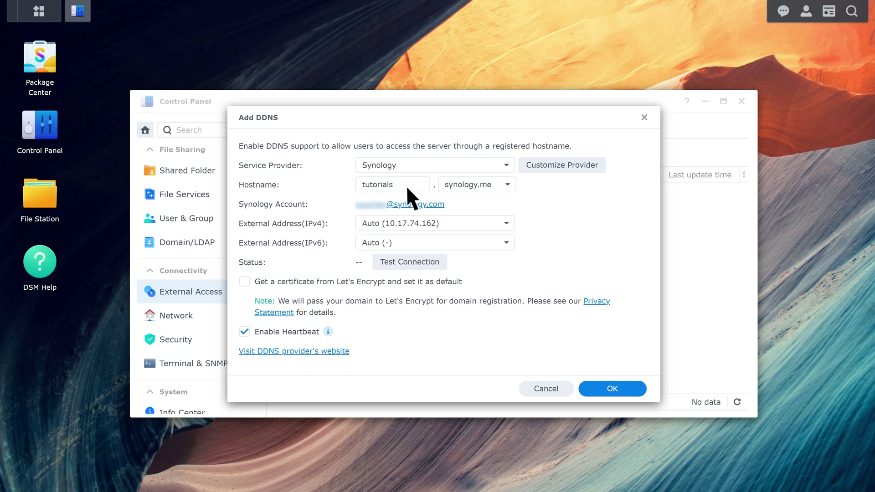
{"action": "left_click", "coordinate": [411, 261]}
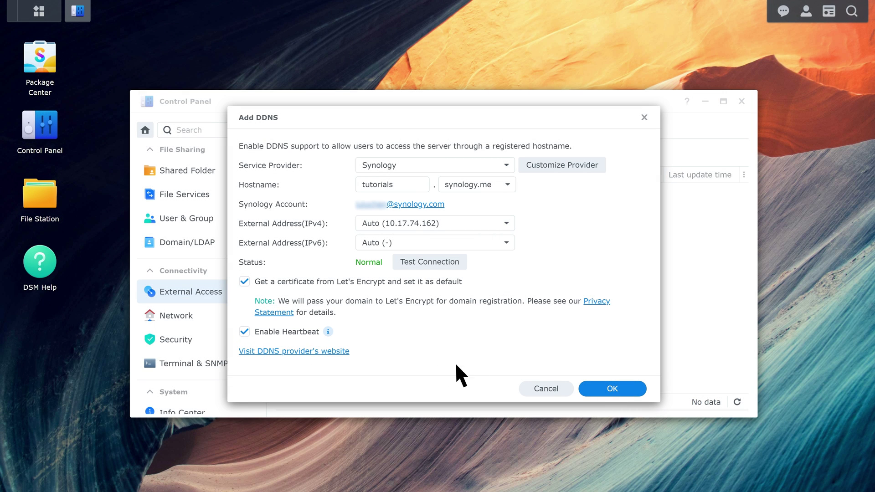
{"action": "left_click", "coordinate": [609, 390]}
{"action": "left_click", "coordinate": [588, 286]}
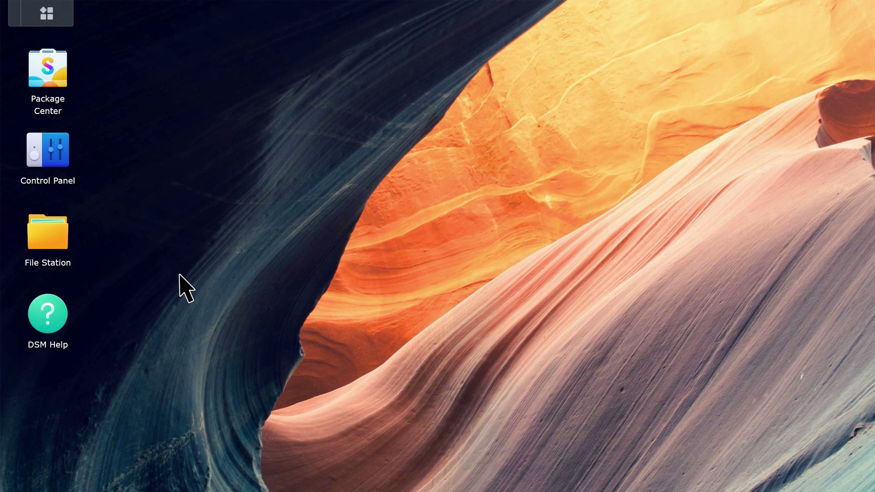
Step: Start a new Let's Encrypt certificate from Control Panel's Security > Certificate list
{"action": "left_click", "coordinate": [40, 124]}
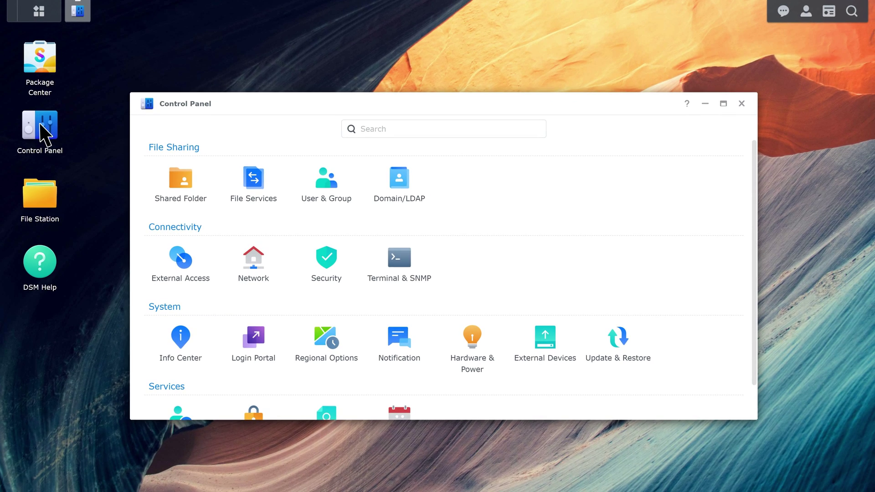
{"action": "left_click", "coordinate": [324, 255]}
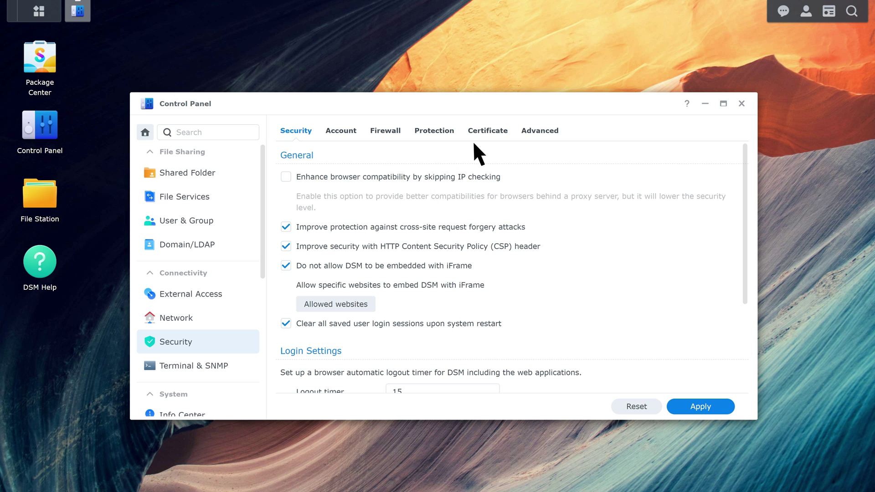
{"action": "left_click", "coordinate": [487, 132]}
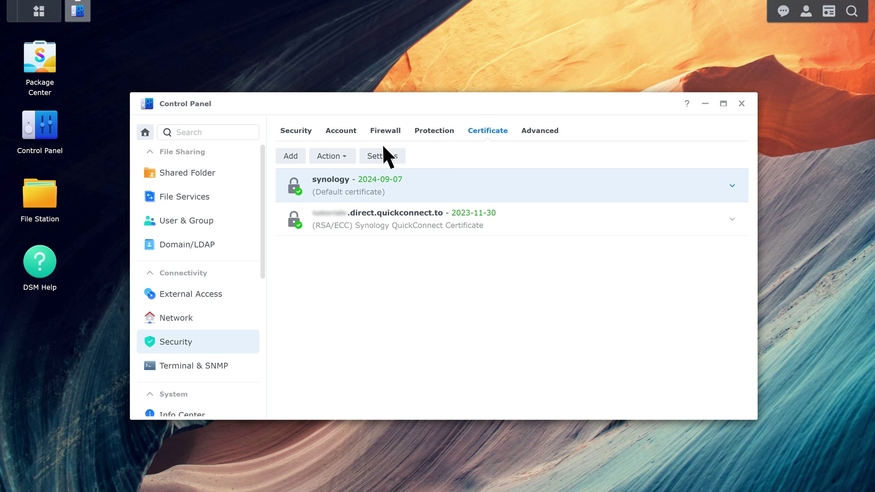
{"action": "left_click", "coordinate": [292, 157]}
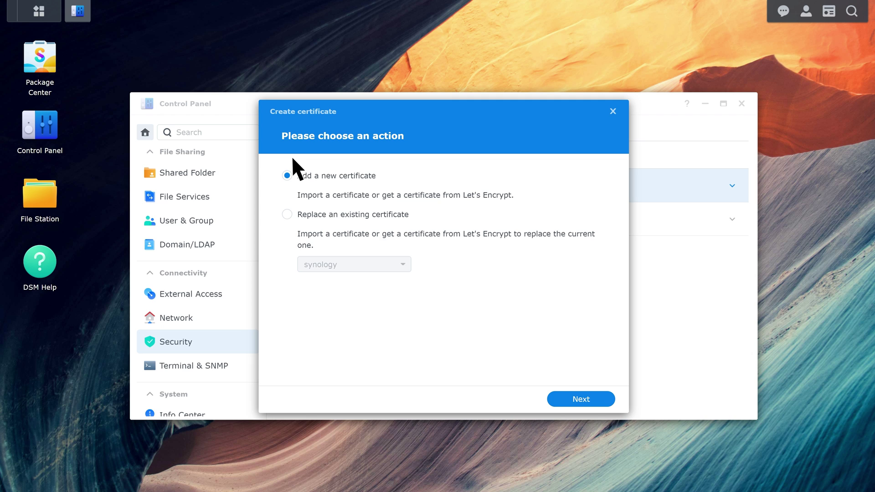
{"action": "left_click", "coordinate": [596, 402]}
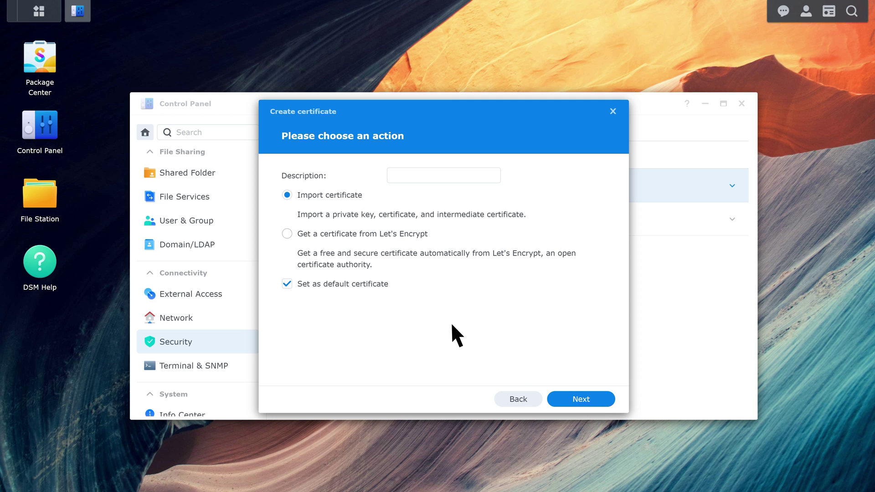
{"action": "left_click", "coordinate": [287, 234]}
{"action": "left_click", "coordinate": [595, 401]}
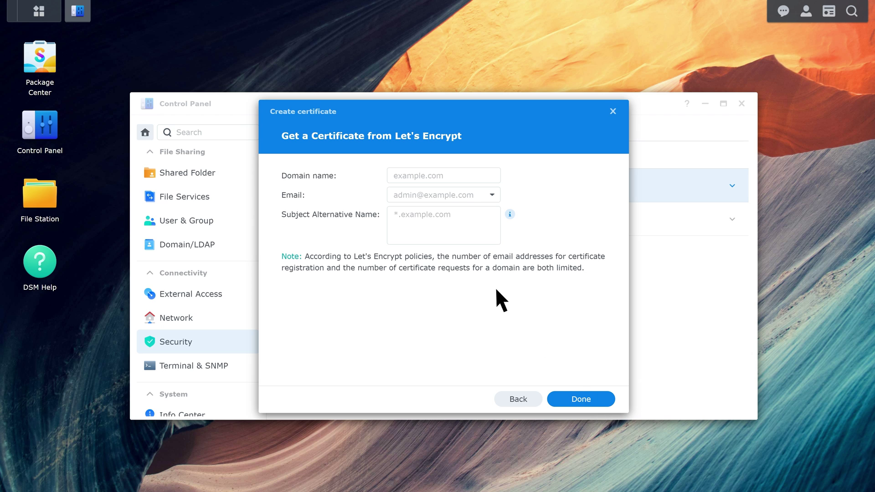
Step: Request a certificate for tutorials.synology.me with the account e-mail and alternative name second.tutorials.synology.me
{"action": "left_click", "coordinate": [402, 180]}
{"action": "type", "text": "tutorials.synology.me"}
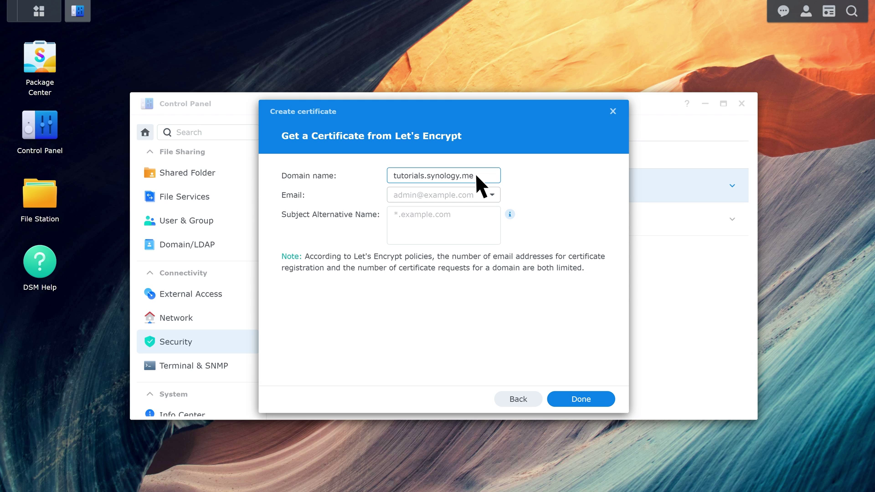
{"action": "left_click", "coordinate": [493, 194]}
{"action": "left_click", "coordinate": [442, 214]}
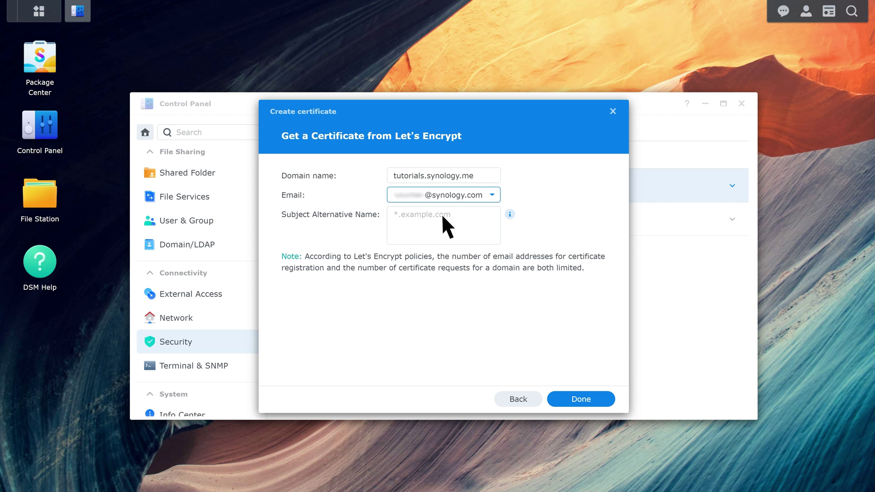
{"action": "left_click", "coordinate": [441, 214]}
{"action": "type", "text": "second.tutor"}
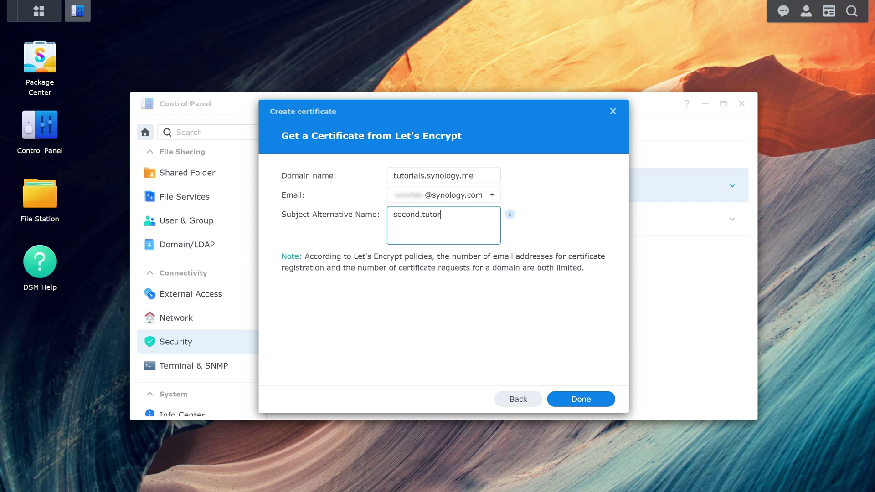
{"action": "type", "text": "ials.synology.me"}
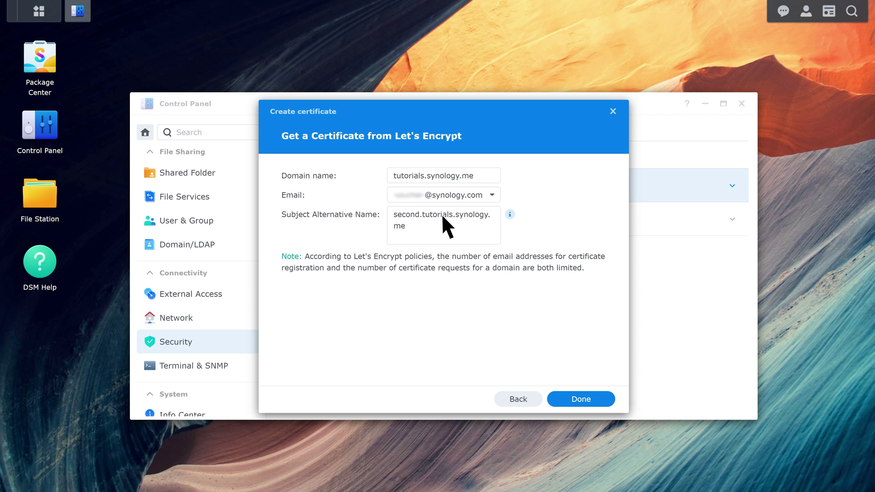
{"action": "left_click", "coordinate": [593, 398]}
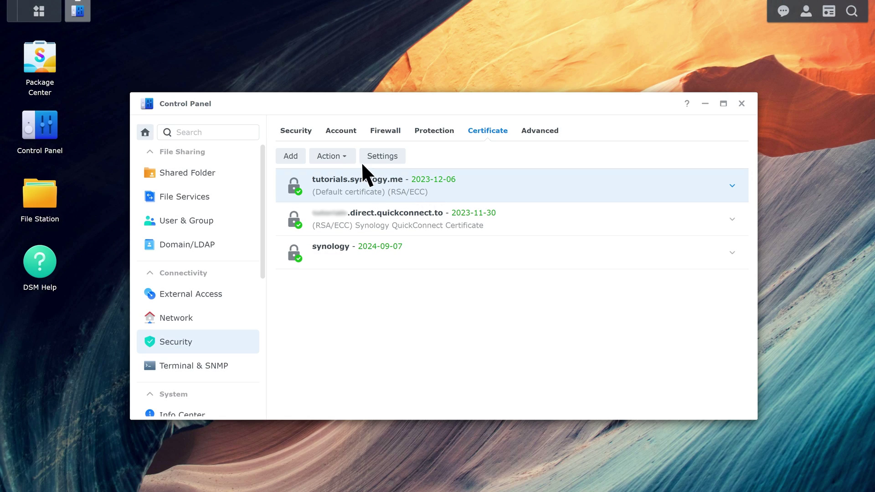
Step: Open and close the default certificate's Action menu without choosing an action
{"action": "left_click", "coordinate": [345, 156]}
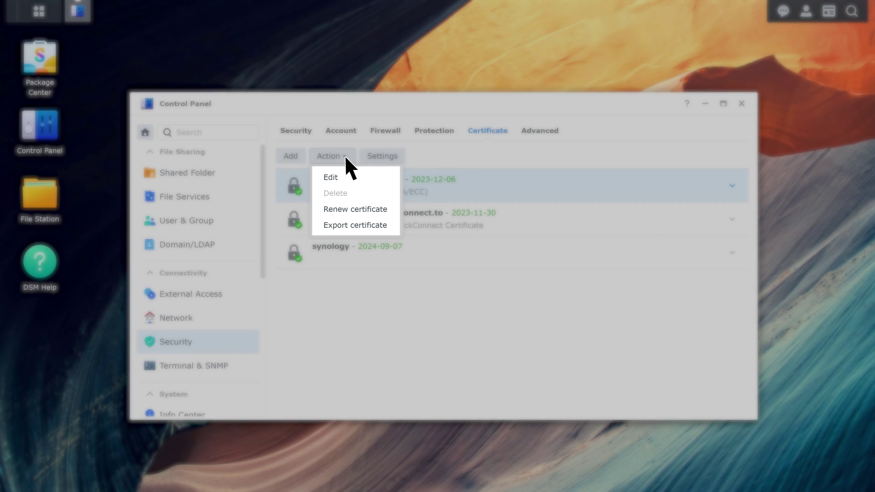
{"action": "left_click", "coordinate": [345, 157]}
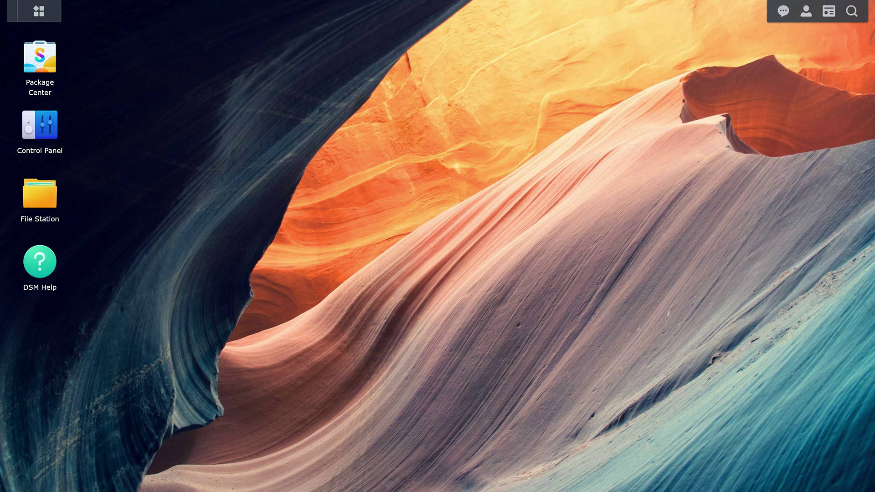
Step: Enable DSM's automatic HTTP-to-HTTPS redirect in Login Portal settings and save
{"action": "left_click", "coordinate": [40, 124]}
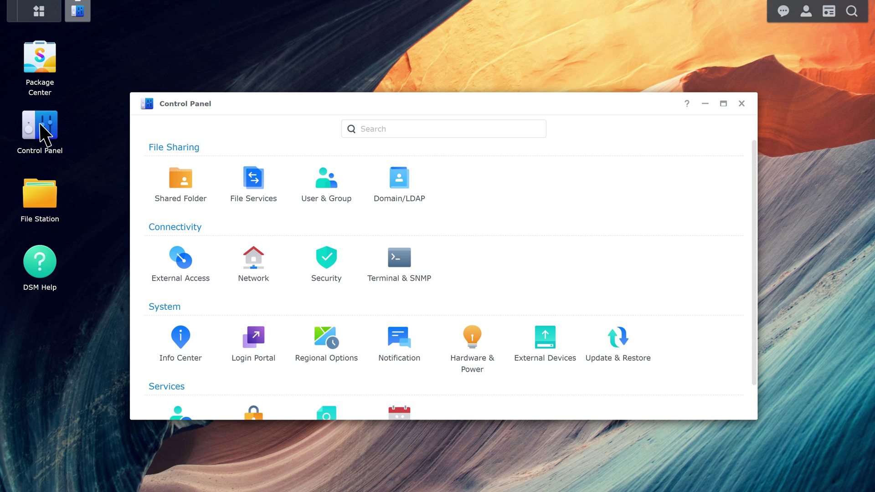
{"action": "left_click", "coordinate": [254, 337]}
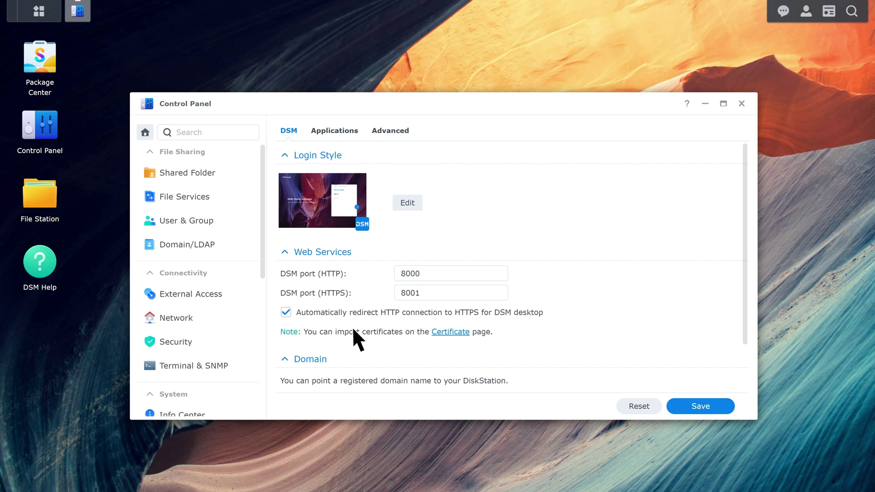
{"action": "left_click", "coordinate": [699, 405]}
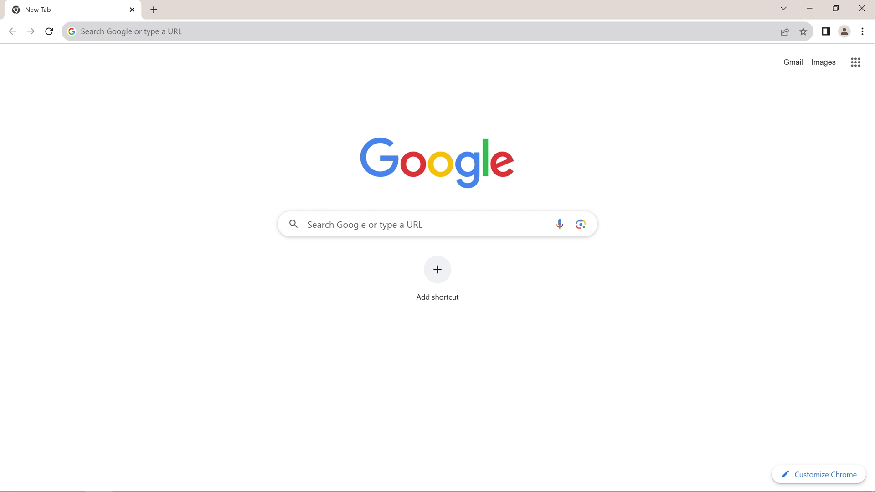
Step: Place the cursor in Chrome's address bar to enter the NAS web address
{"action": "left_click", "coordinate": [70, 32]}
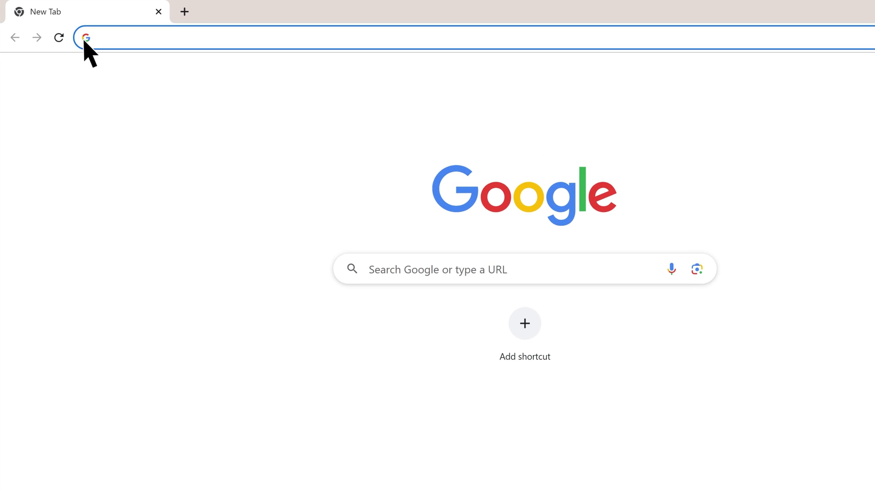